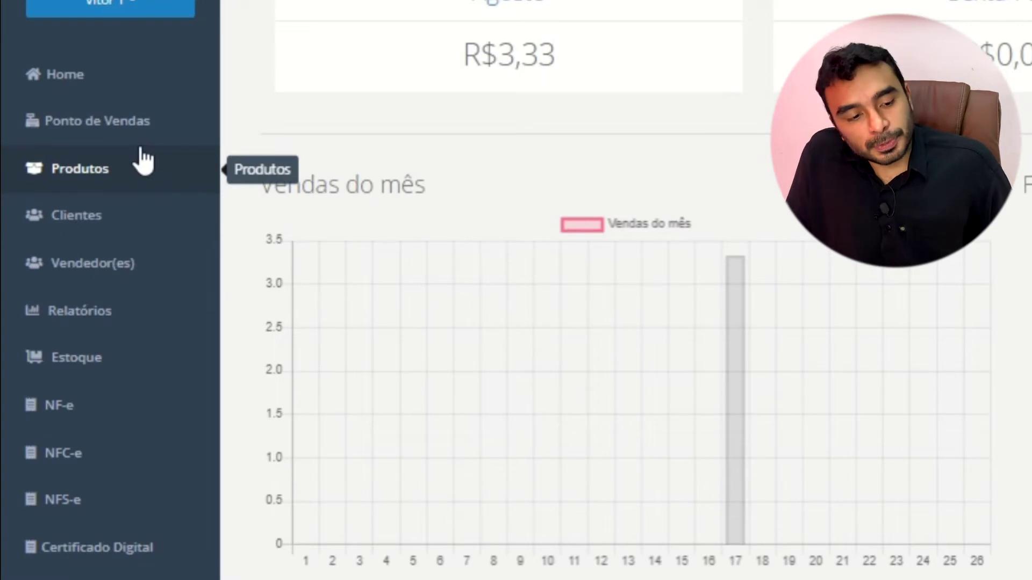
Open the new client registration form and check its client type setting, keeping Pessoa Física
click(99, 226)
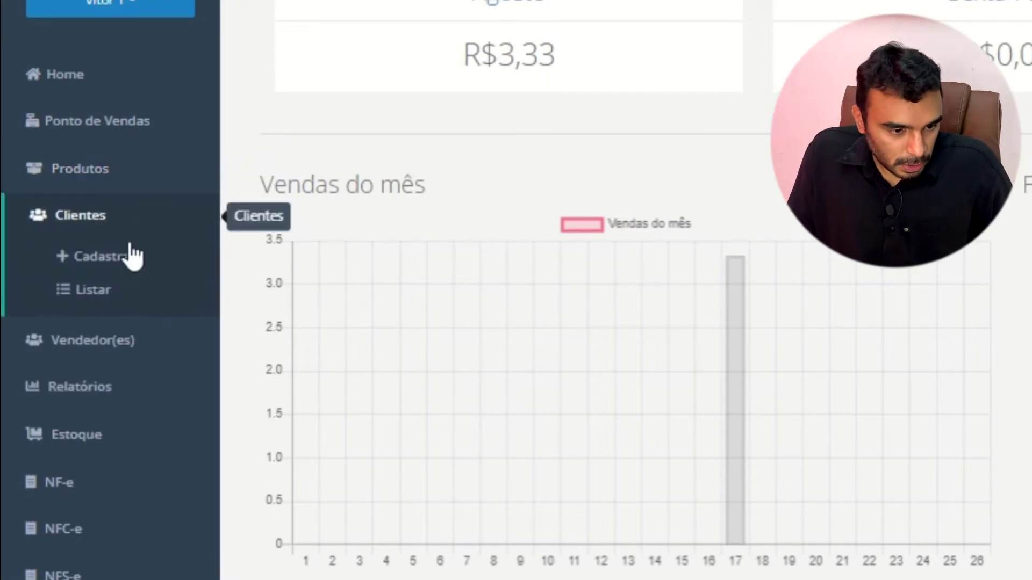
click(105, 257)
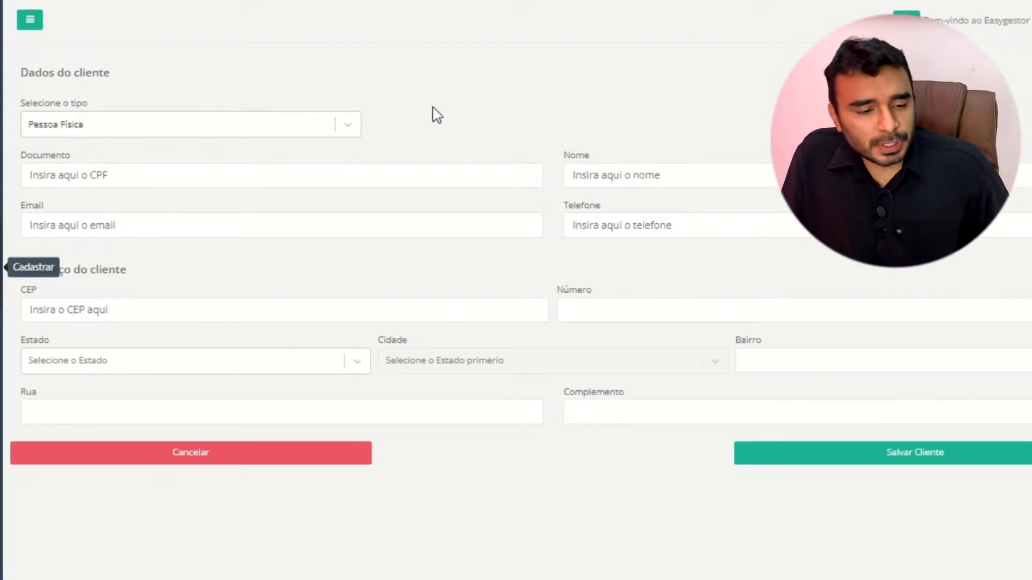
click(276, 132)
click(243, 162)
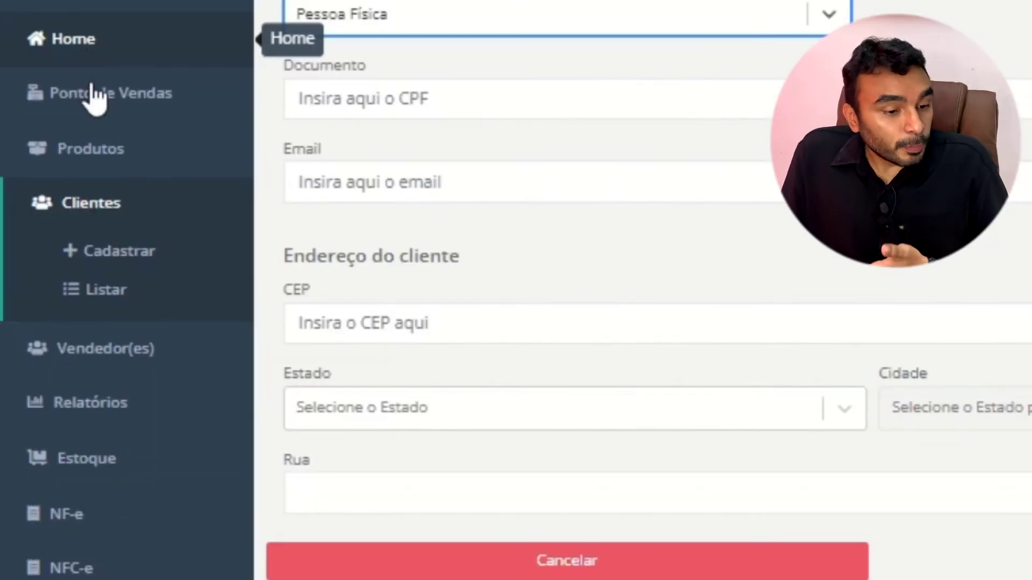
Open the new product registration form and examine its barcode field and the available ICMS templates
click(95, 161)
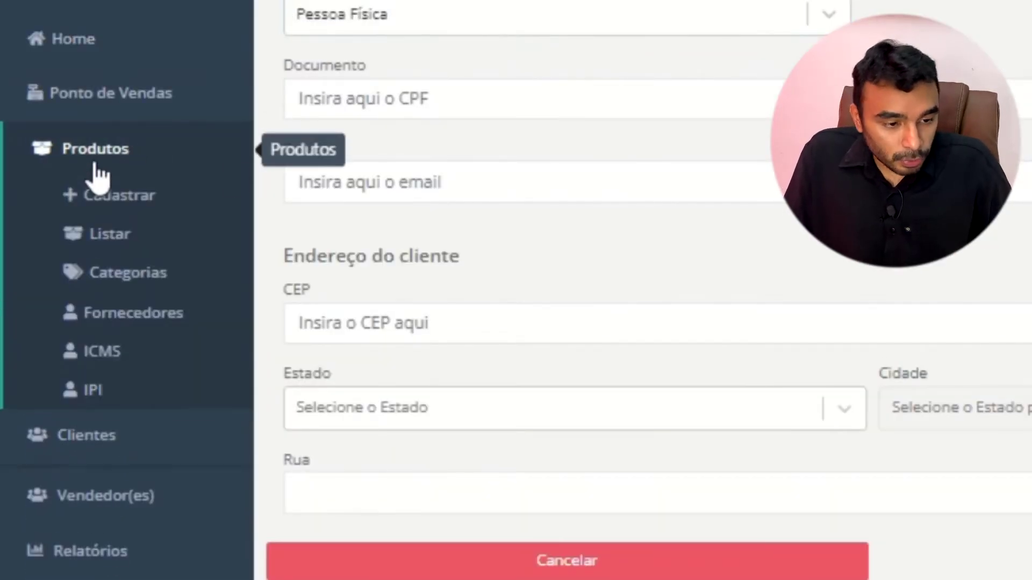
click(125, 200)
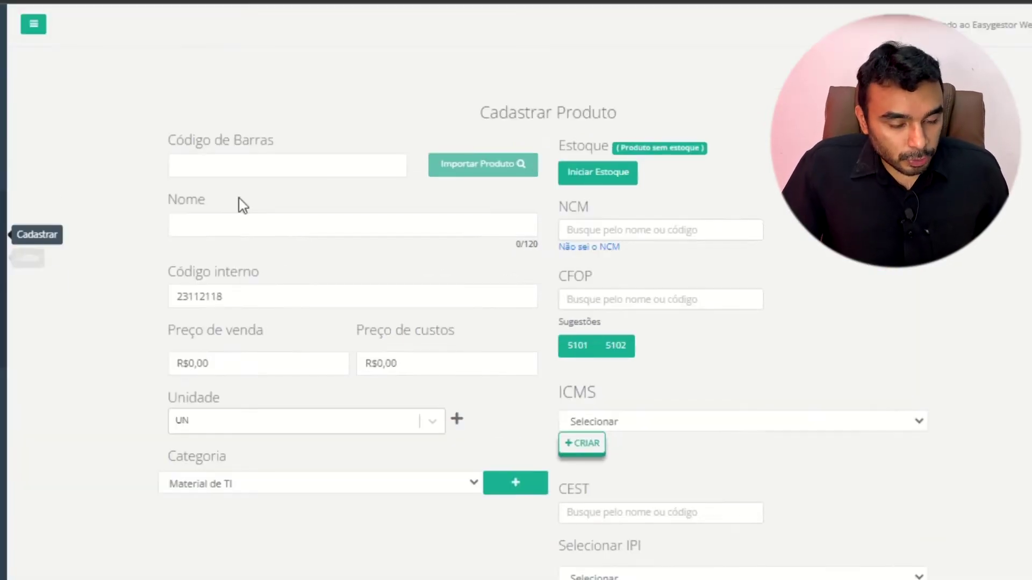
click(307, 166)
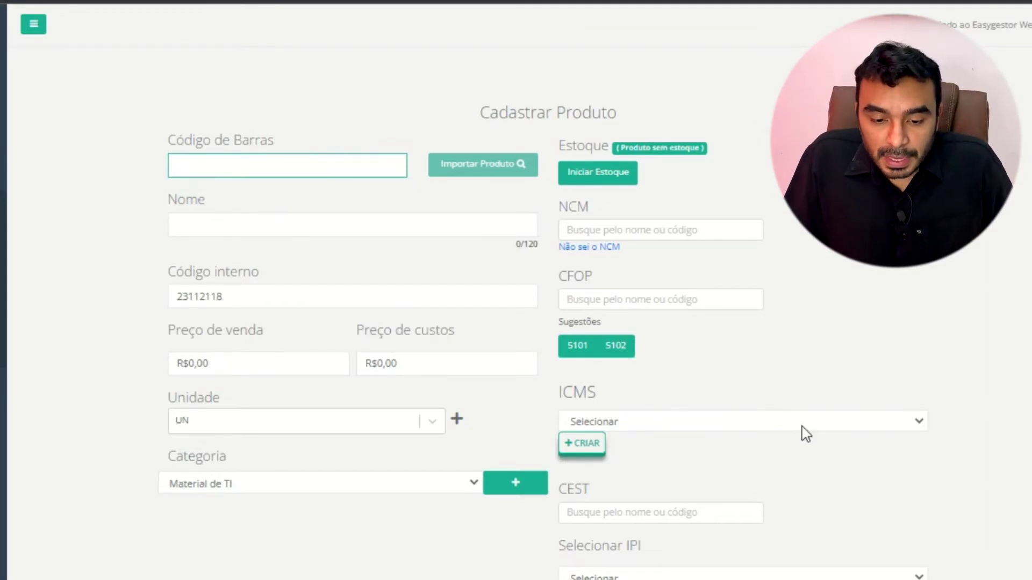
click(919, 424)
click(893, 355)
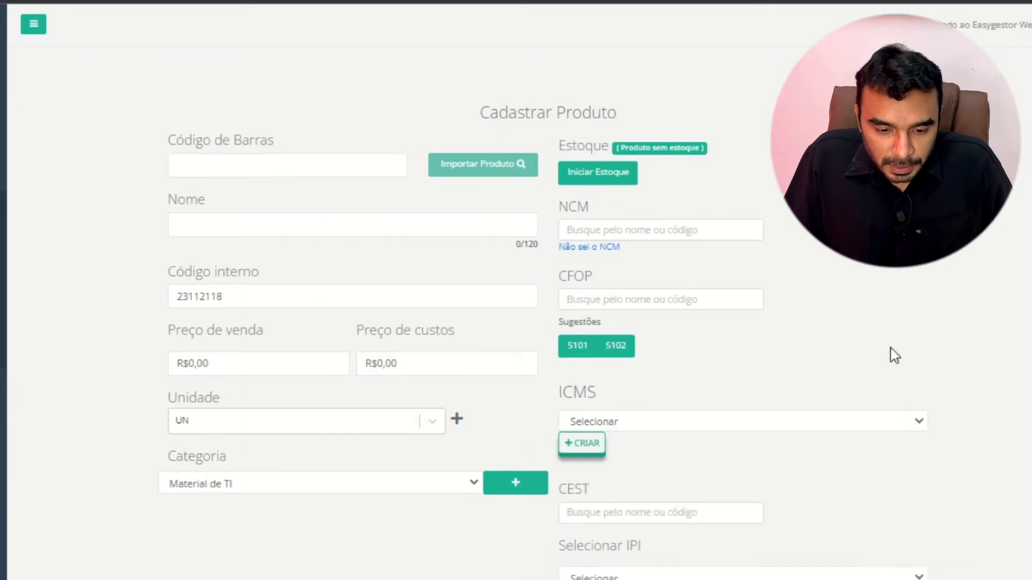
Start an ICMS template with CSOSN 102=Tributada pelo Simples Nacional sem permissão de crédito and discard it
click(583, 447)
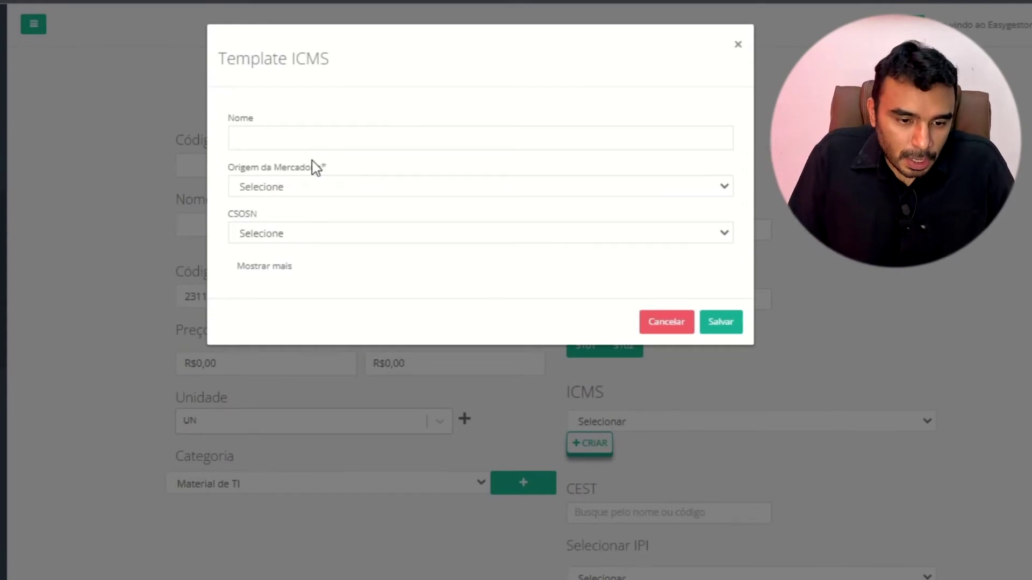
click(372, 191)
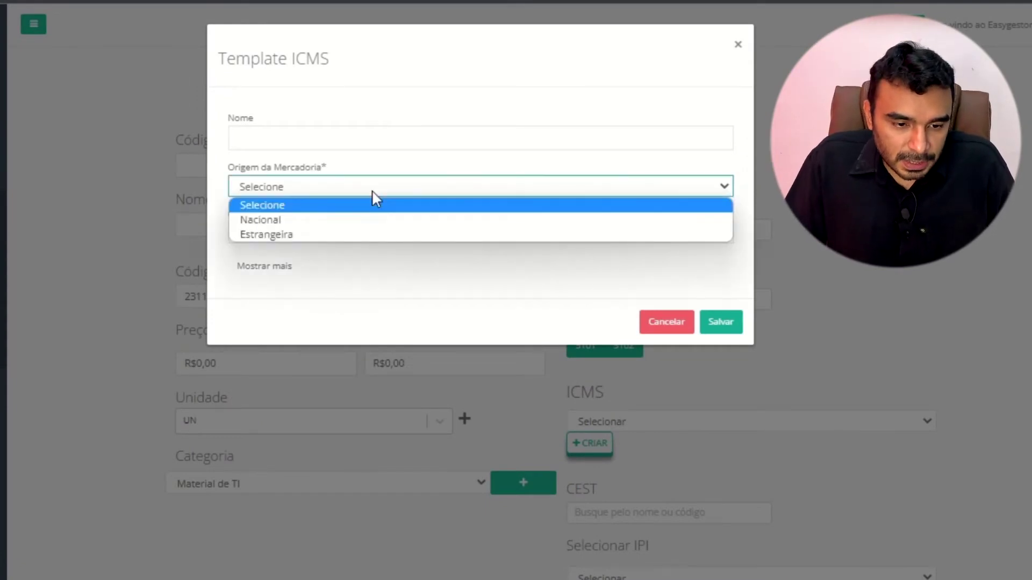
click(486, 108)
click(385, 240)
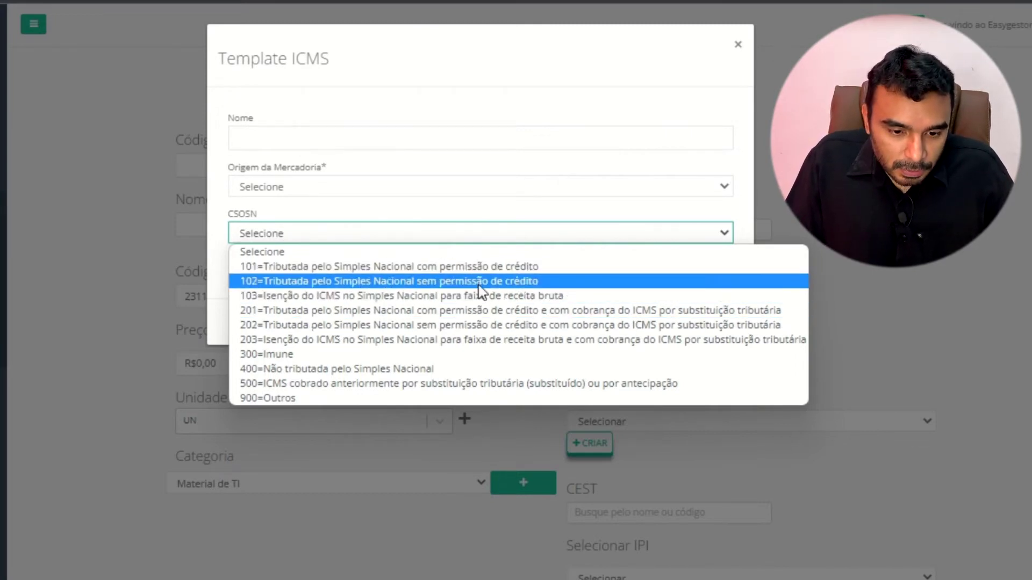
click(463, 281)
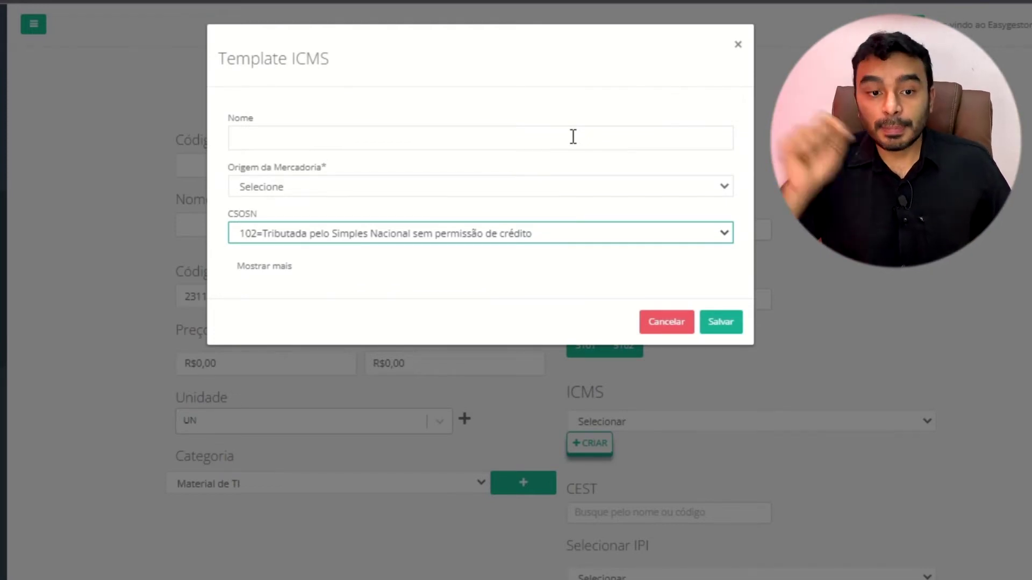
click(666, 323)
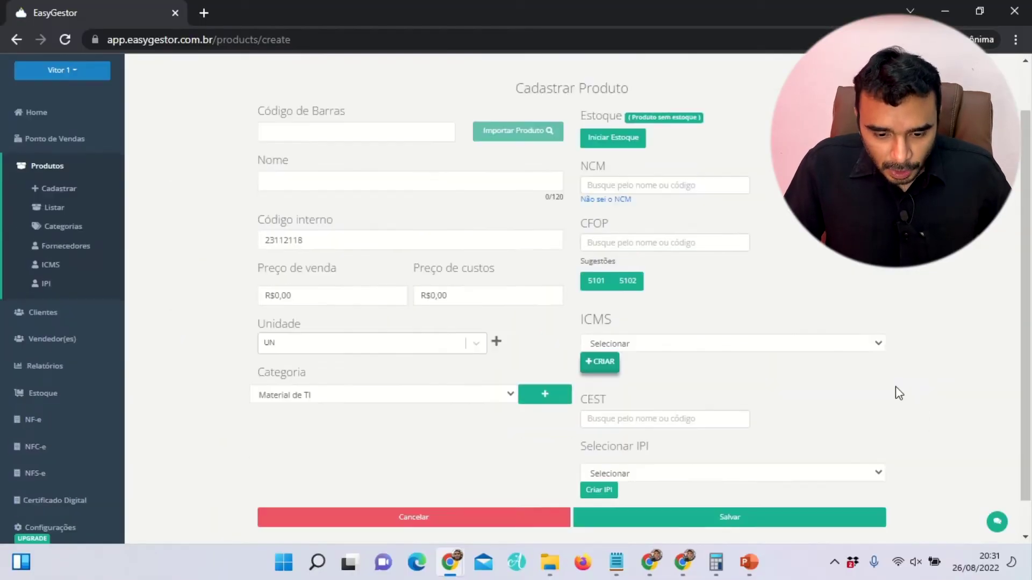
Review the rest of the product form and go to the digital certificate page
scroll(811, 494, down, 1)
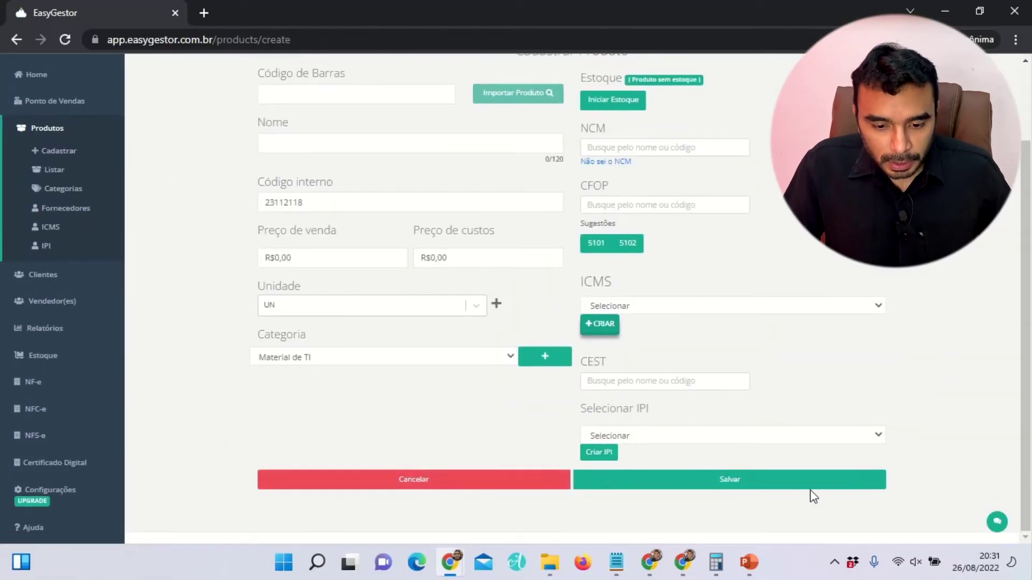
scroll(864, 293, up, 2)
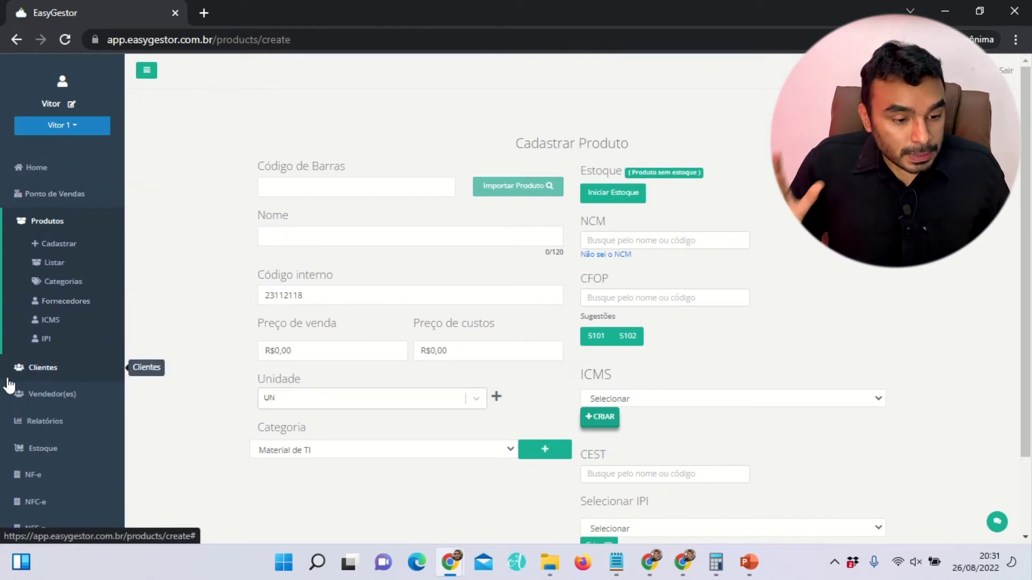
scroll(78, 446, down, 2)
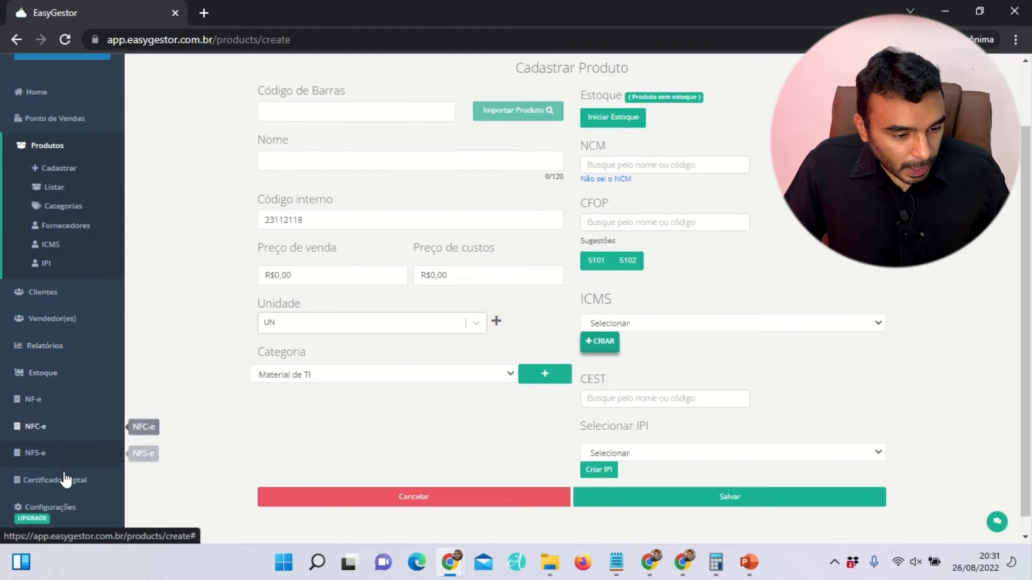
click(70, 403)
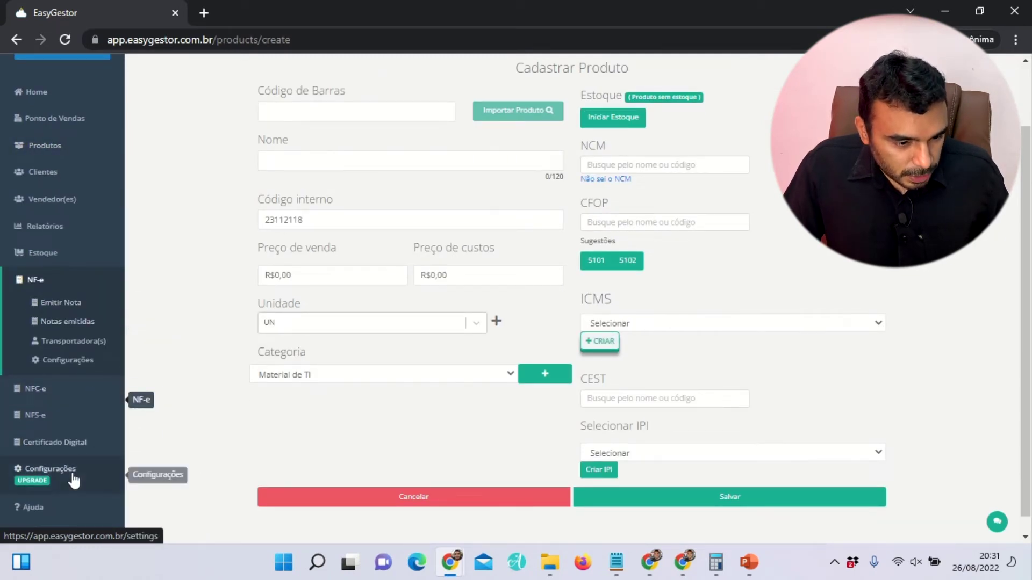
click(81, 444)
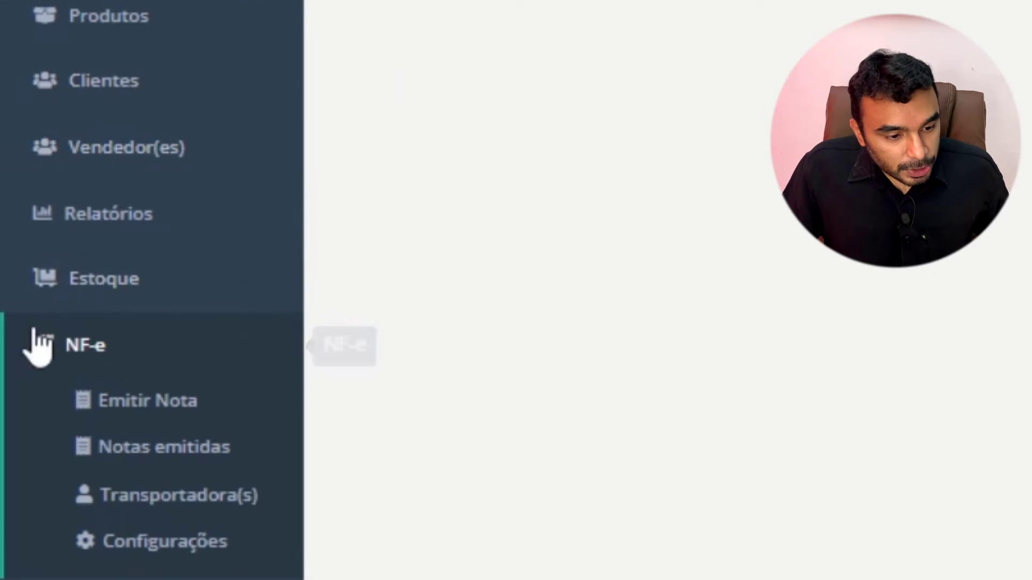
Begin issuing a new NF-e and set the buyer presence indicator to 2=Operação não presencial, pela Internet
click(161, 418)
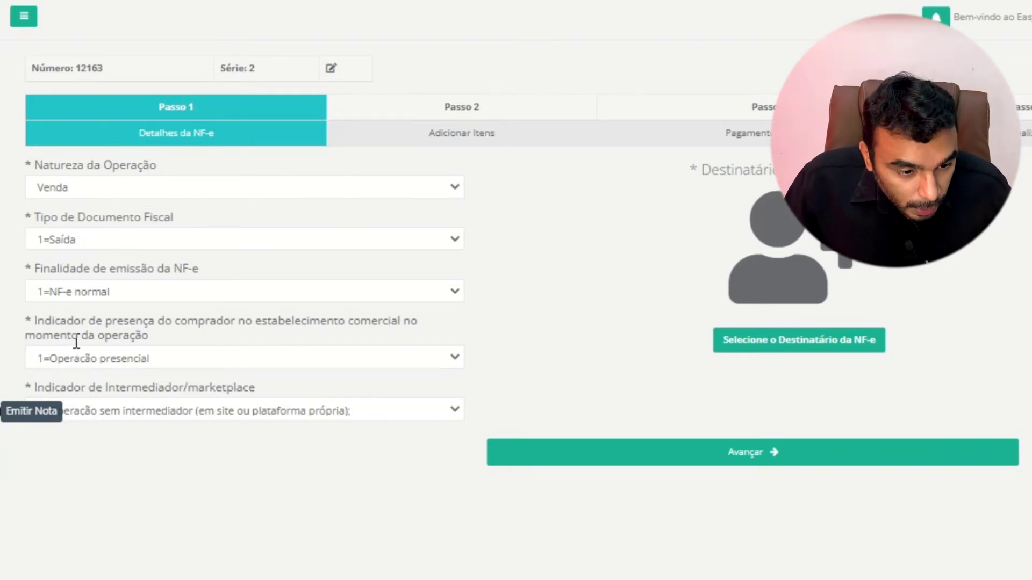
drag(89, 322, 402, 328)
click(402, 328)
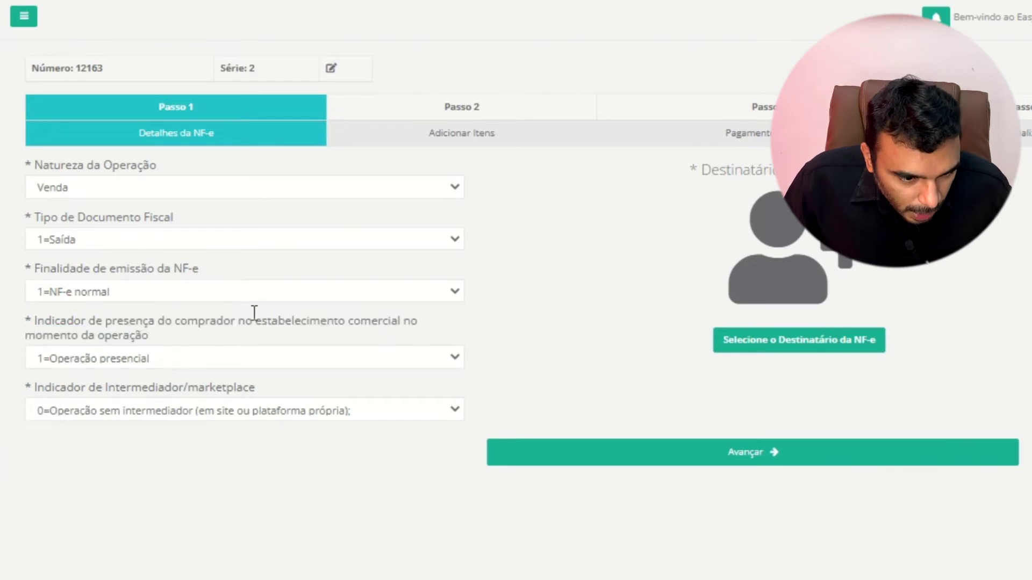
click(161, 359)
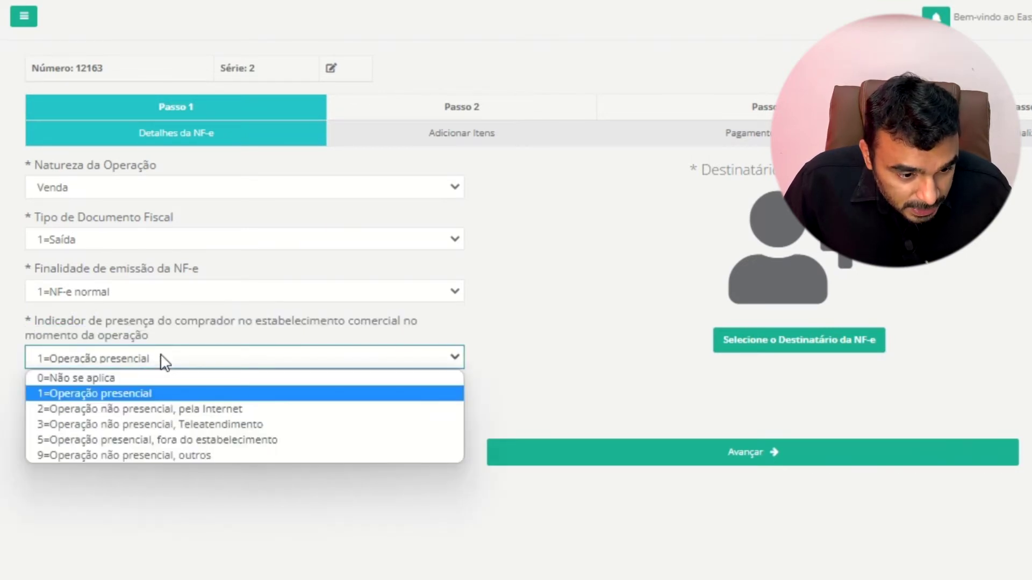
click(260, 410)
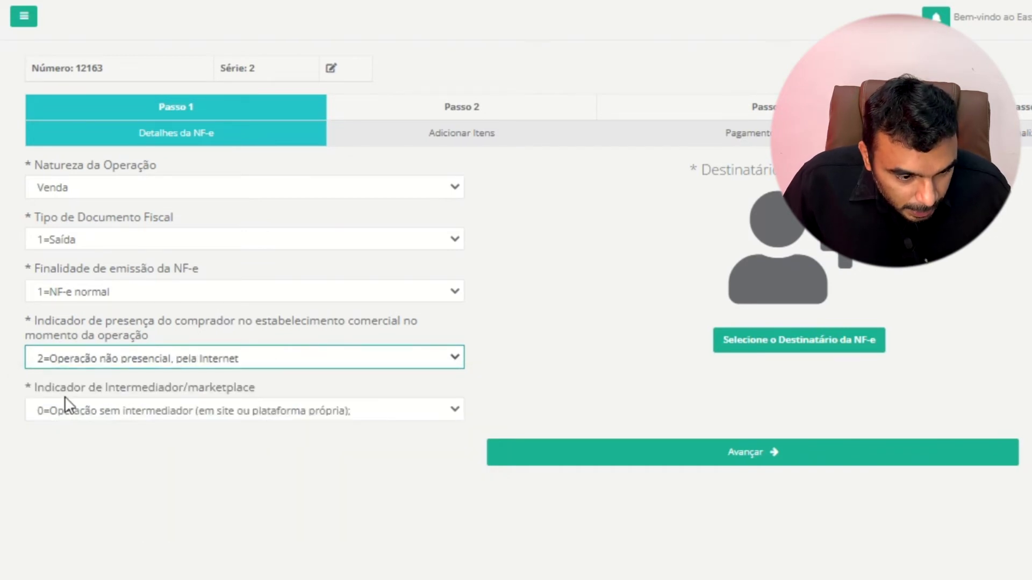
Set the intermediary indicator to 1=Operação em site ou plataforma de terceiros (intermediadores/marketplace) and check the CNPJ and platform username fields
drag(27, 388, 288, 392)
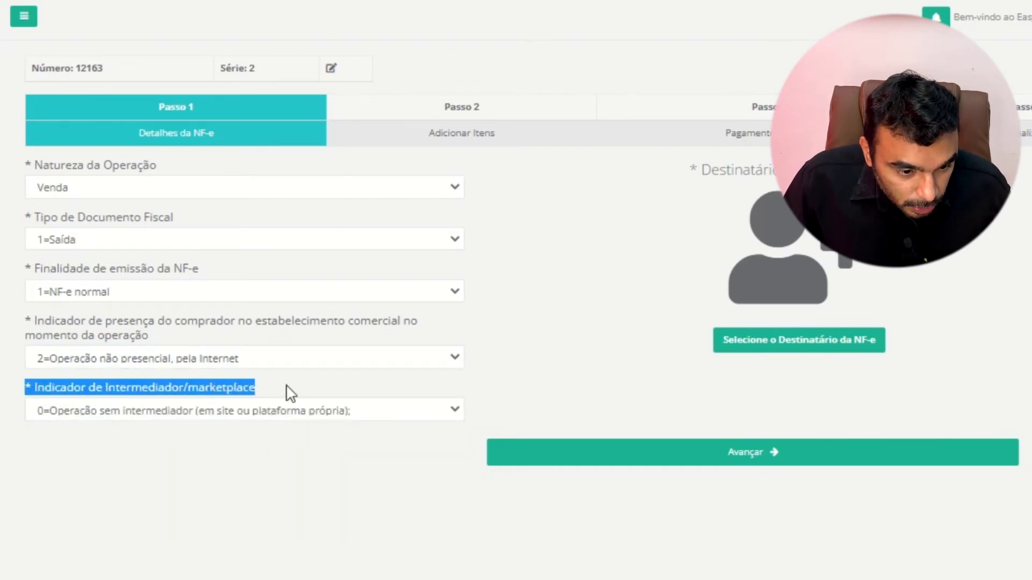
click(288, 392)
click(280, 411)
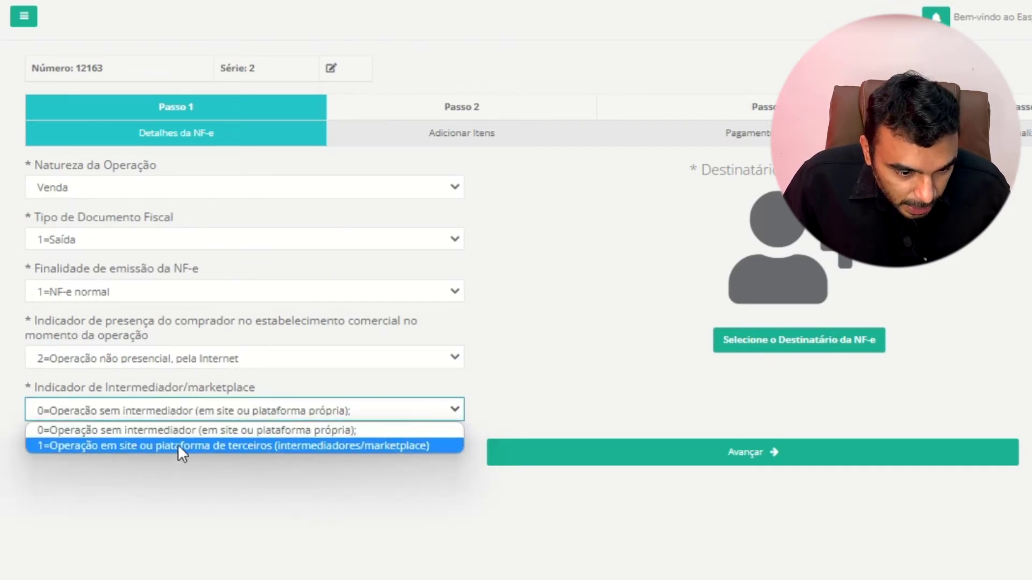
click(235, 446)
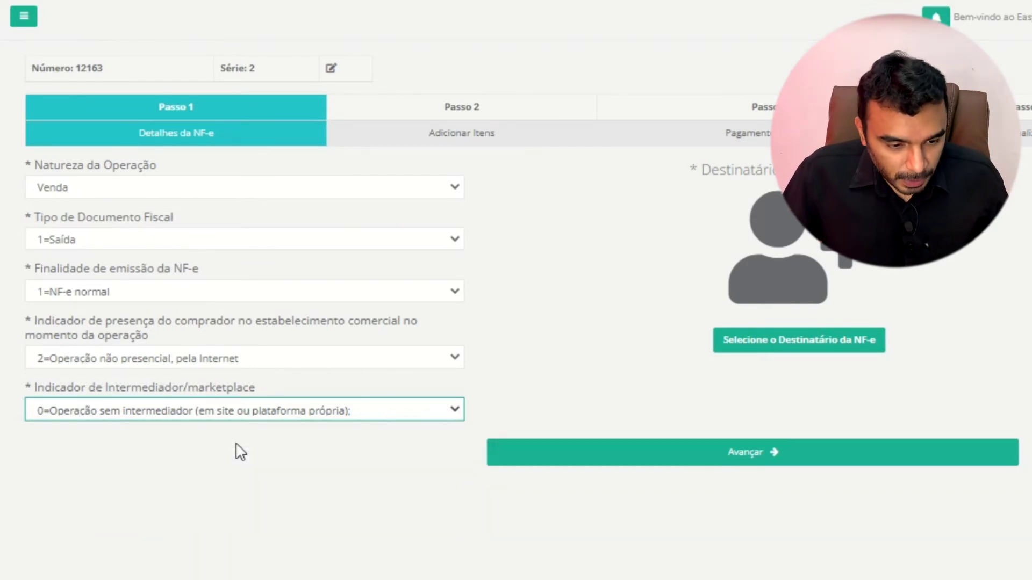
click(159, 459)
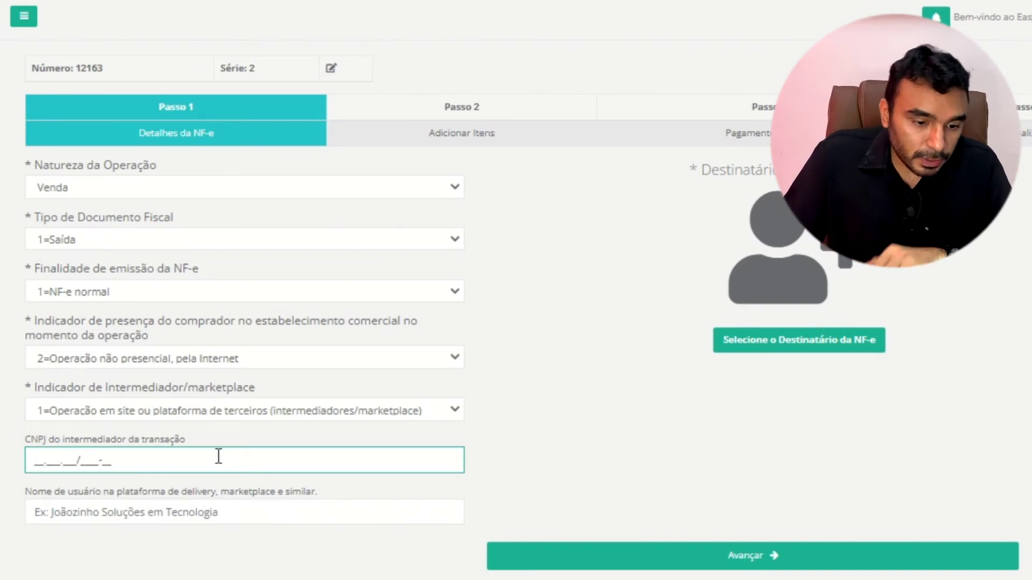
click(164, 512)
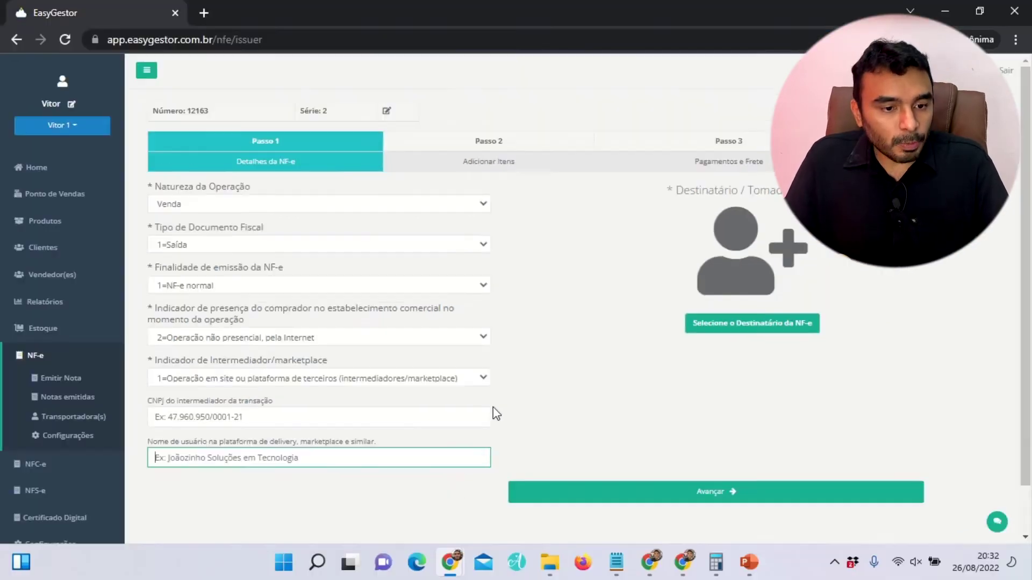
Open registro.br in a new browser tab and go to its Whois directory service
key(ctrl+t)
text(registro.br)
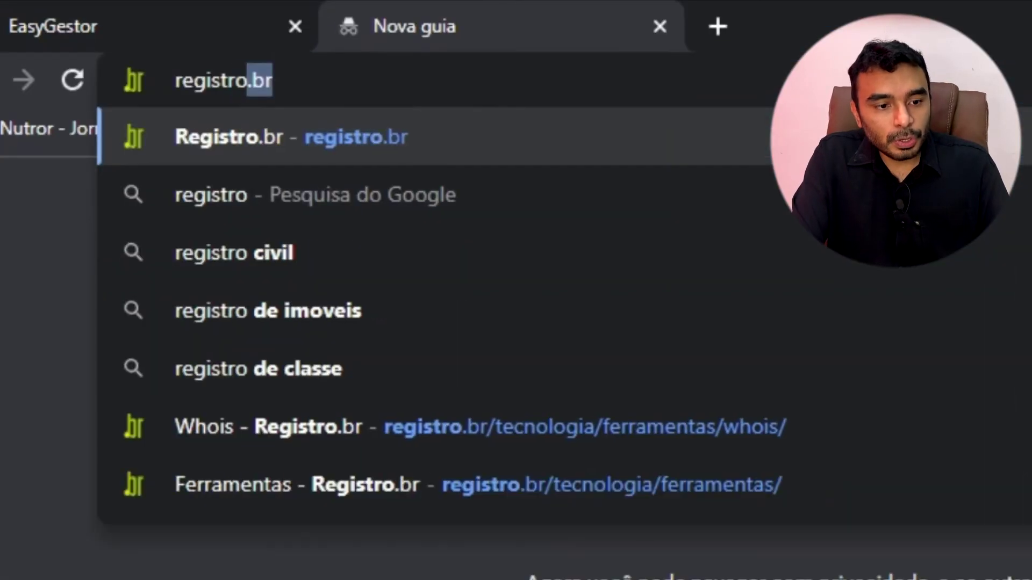
key(Return)
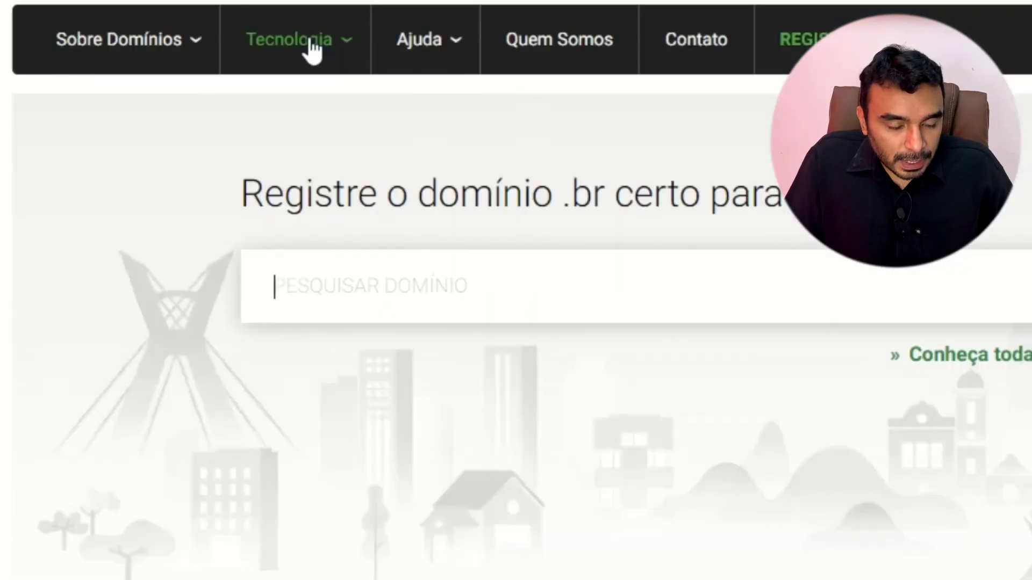
click(254, 139)
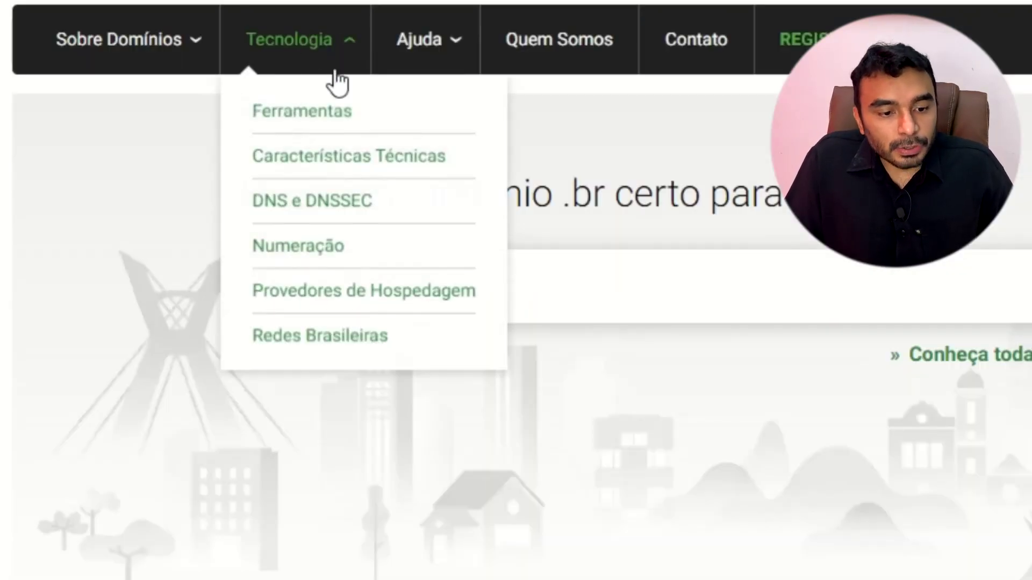
click(350, 114)
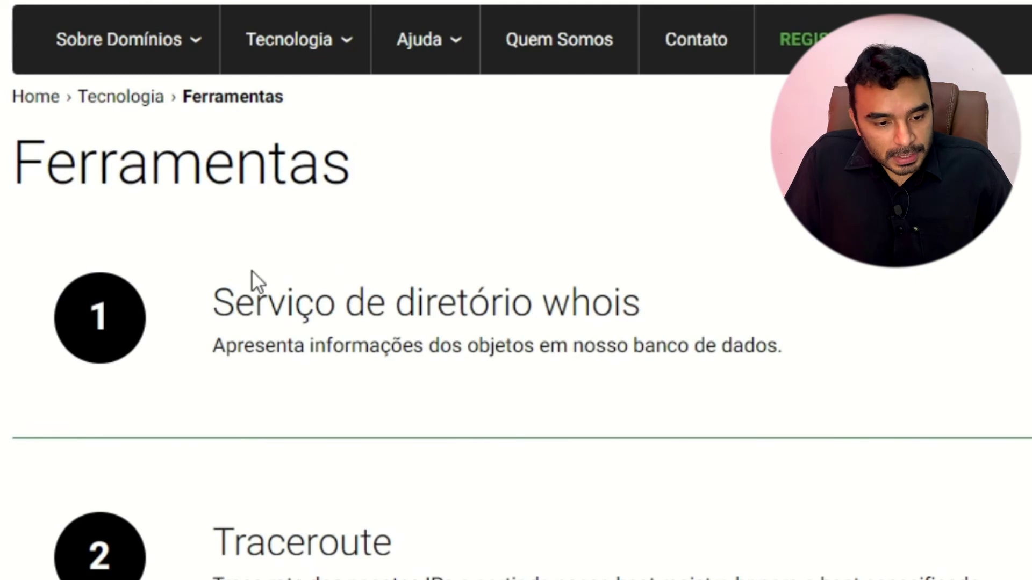
click(476, 323)
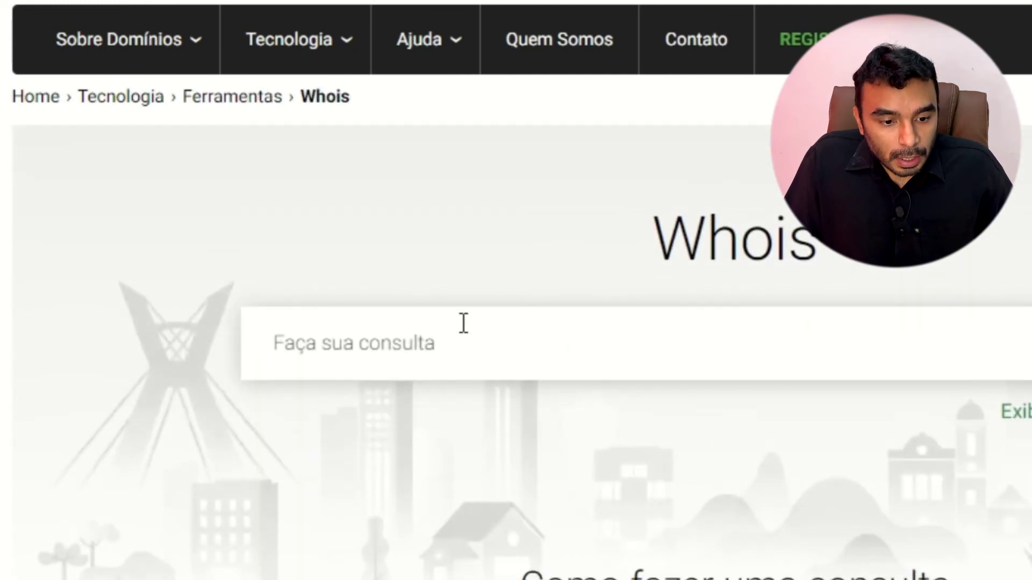
Look up mercadolivre.com.br in Whois and select the domain holder's CNPJ
click(519, 345)
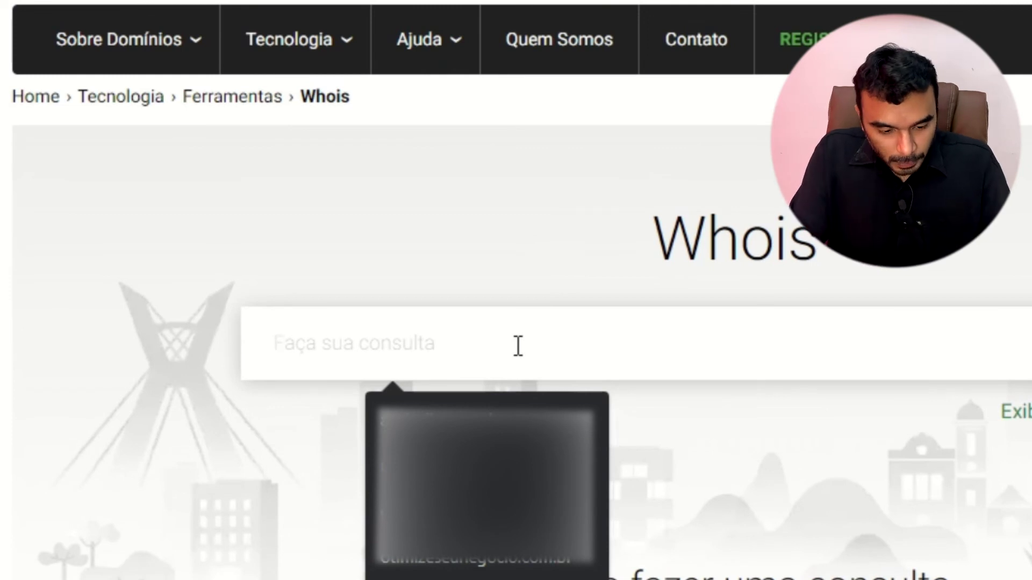
text(mercadolivre.com.br)
key(Return)
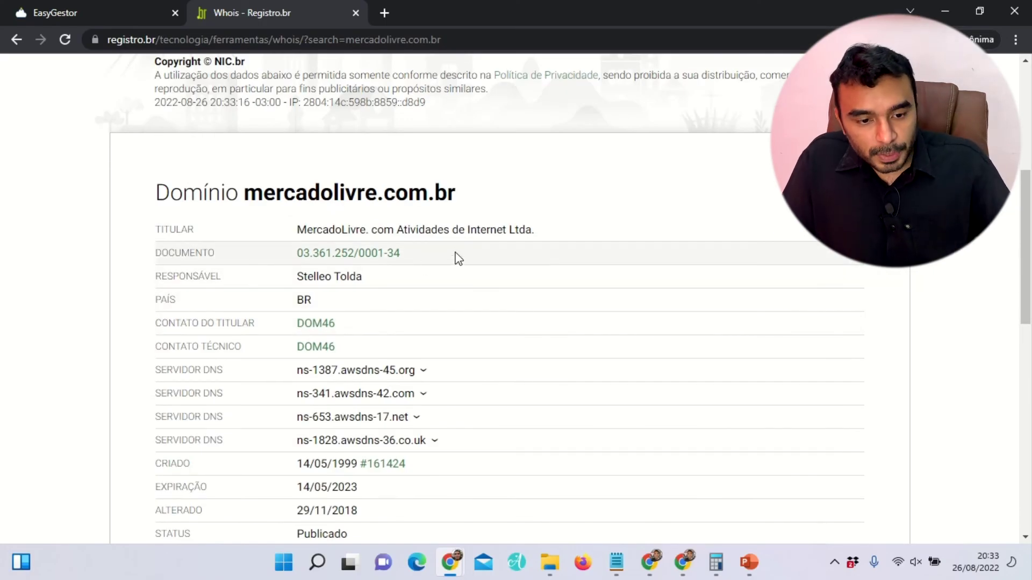
drag(467, 257, 285, 254)
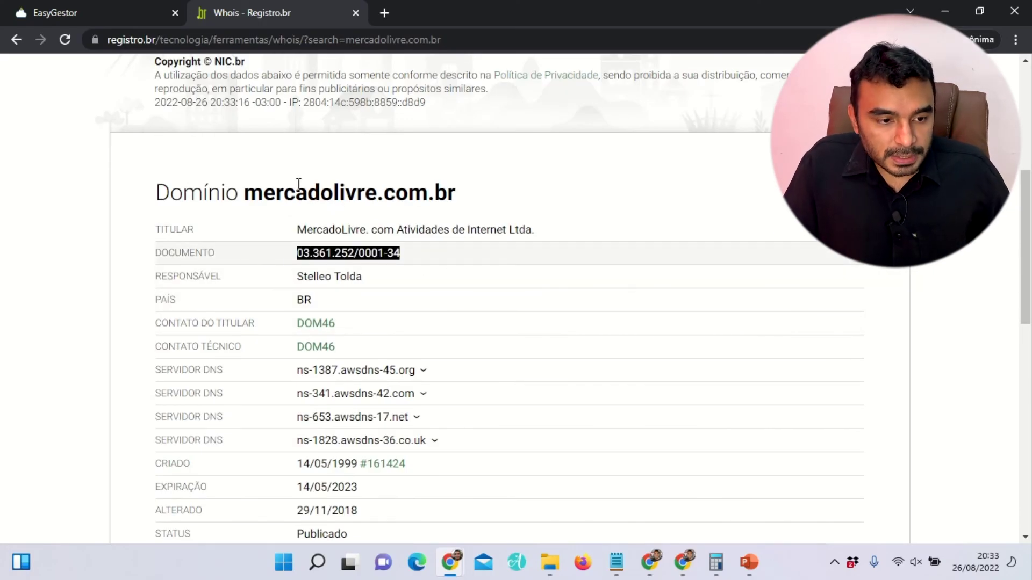
Return to the EasyGestor NF-e and review the stages for adding items, payments and freight, and finalizing
click(76, 7)
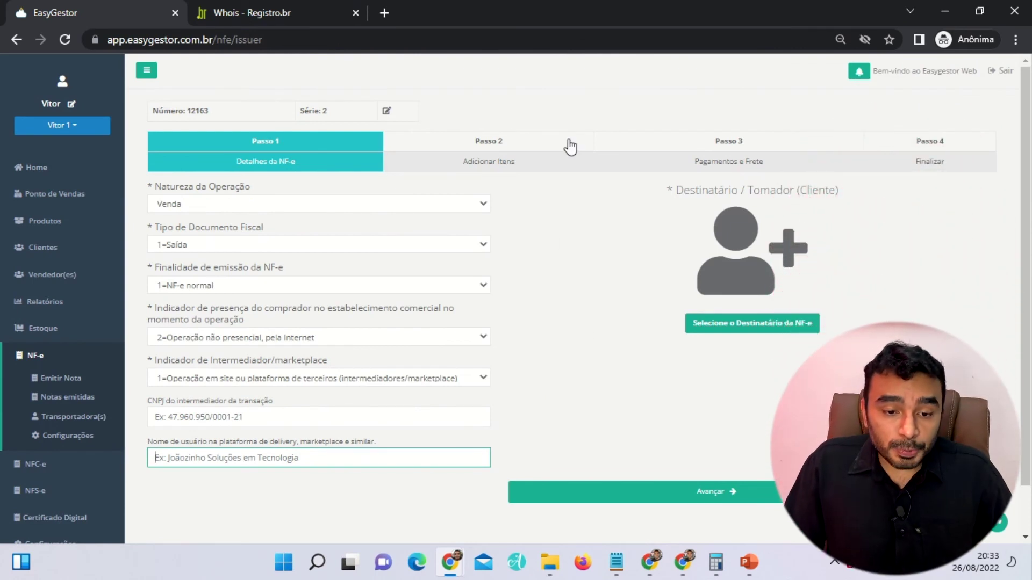
click(570, 146)
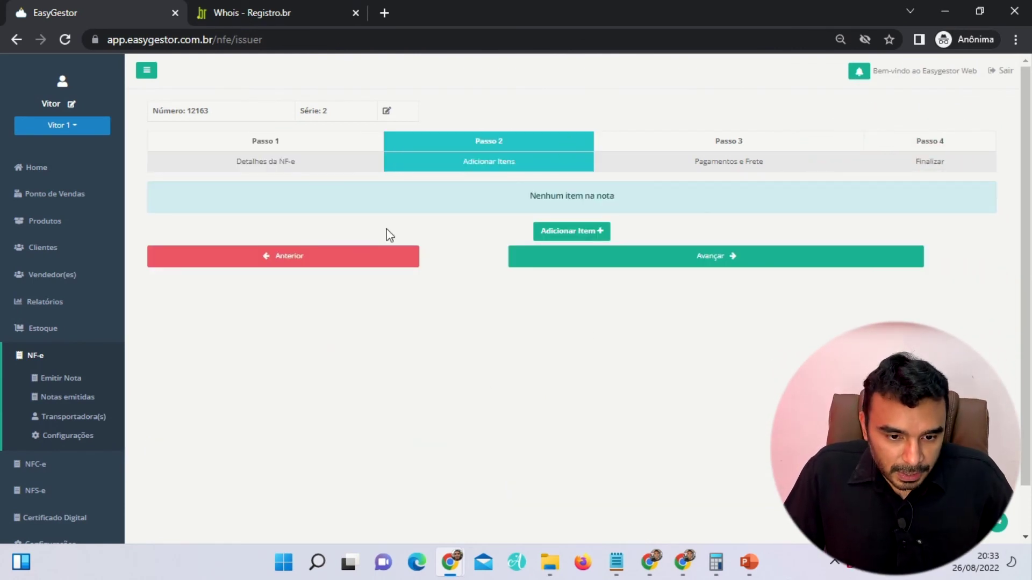
click(587, 233)
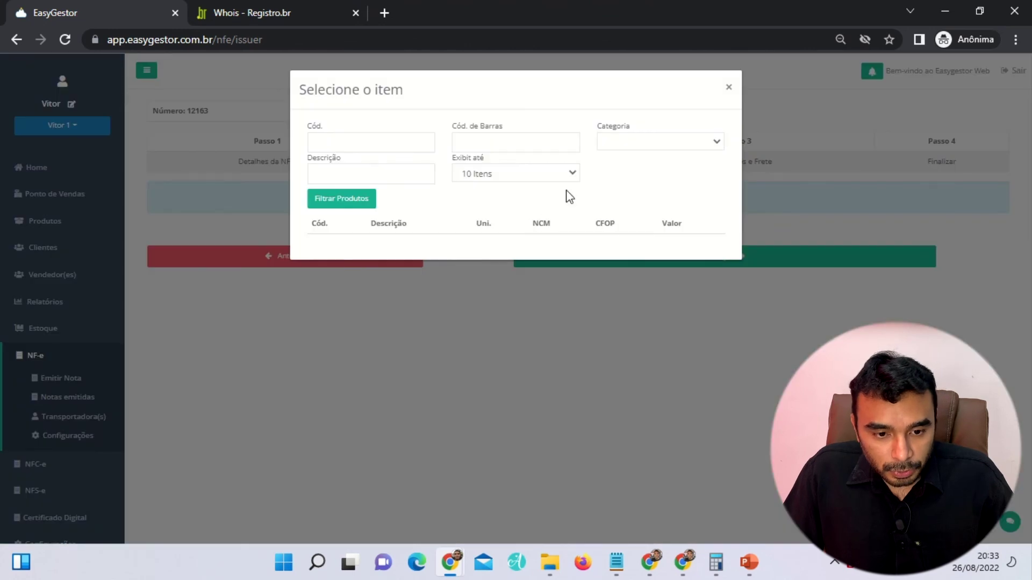
click(729, 88)
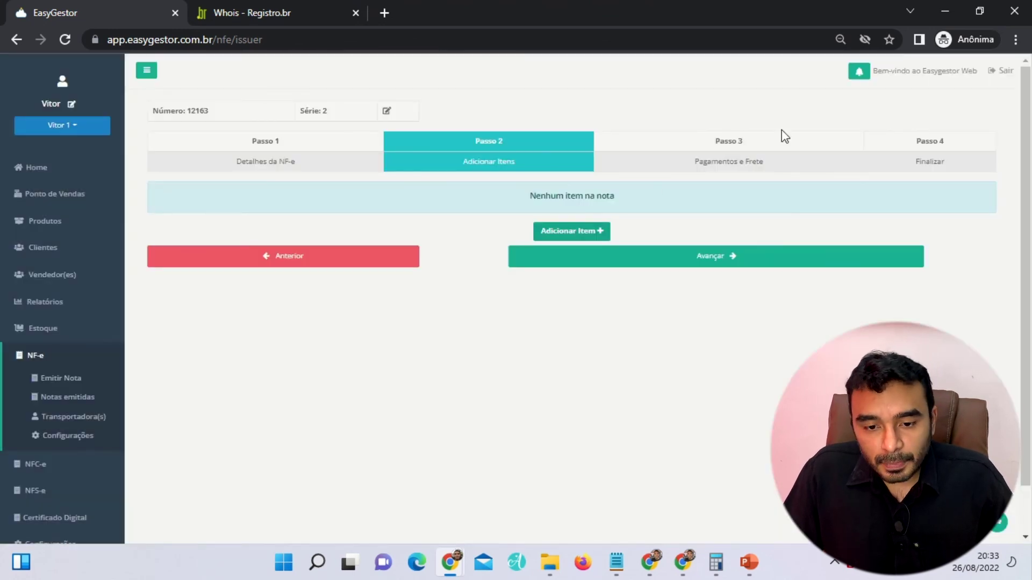
click(765, 144)
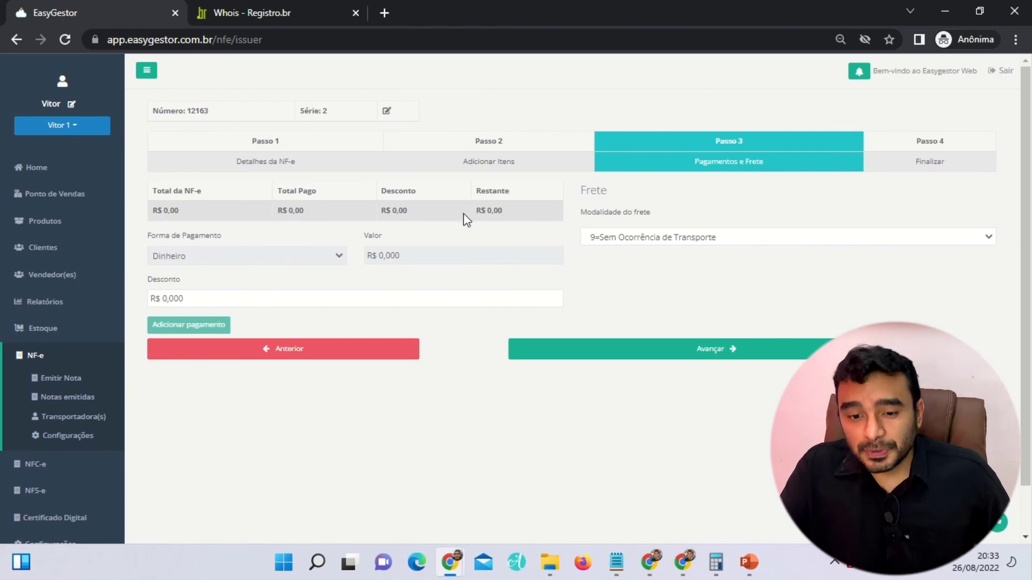
click(949, 155)
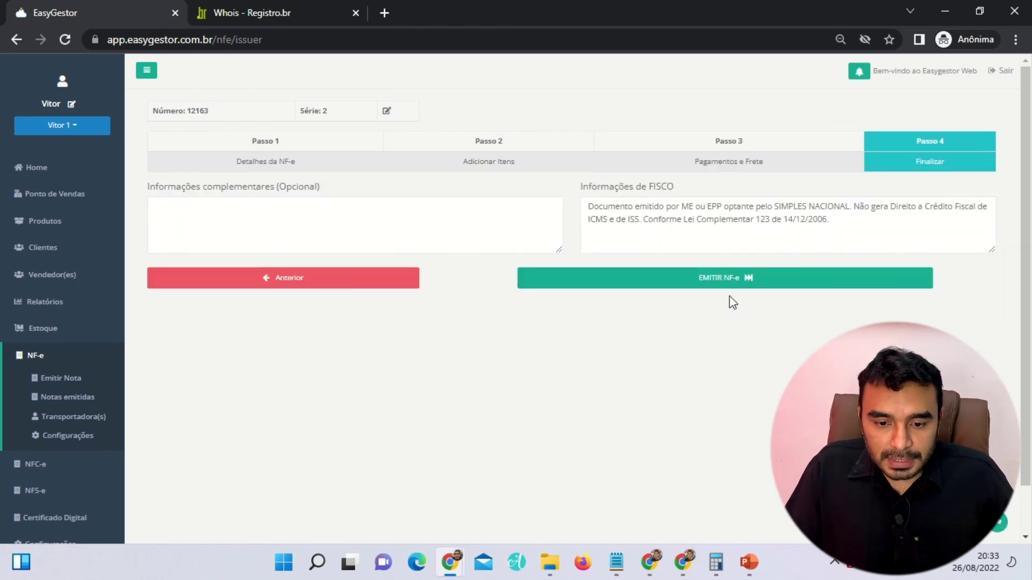